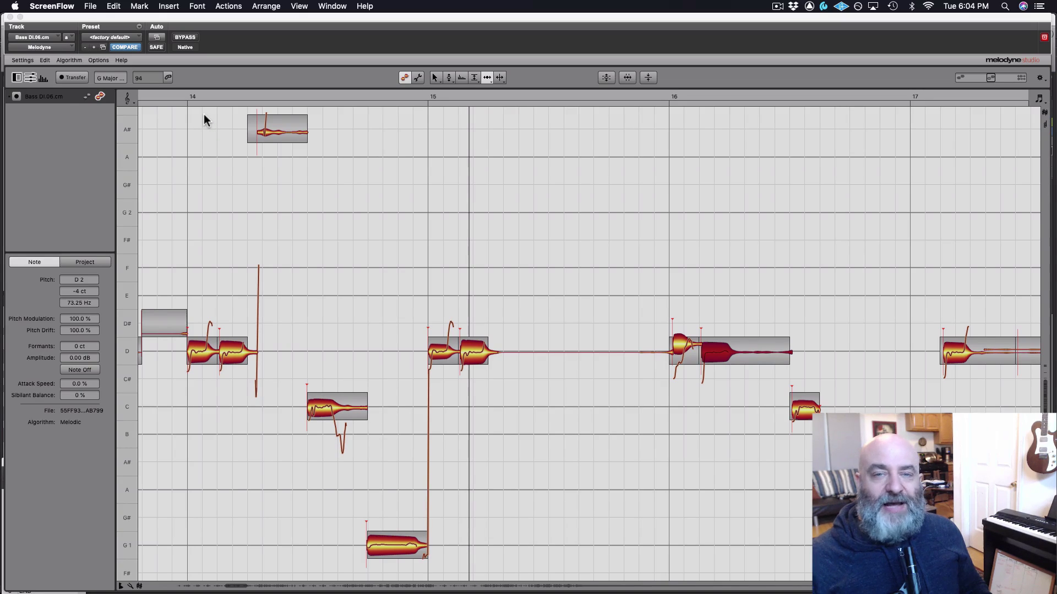
Remove the stray A#2 noise note in bar 14 using the Main Tool, listening from bar 14 before and after.
{"action": "left_click", "coordinate": [182, 93]}
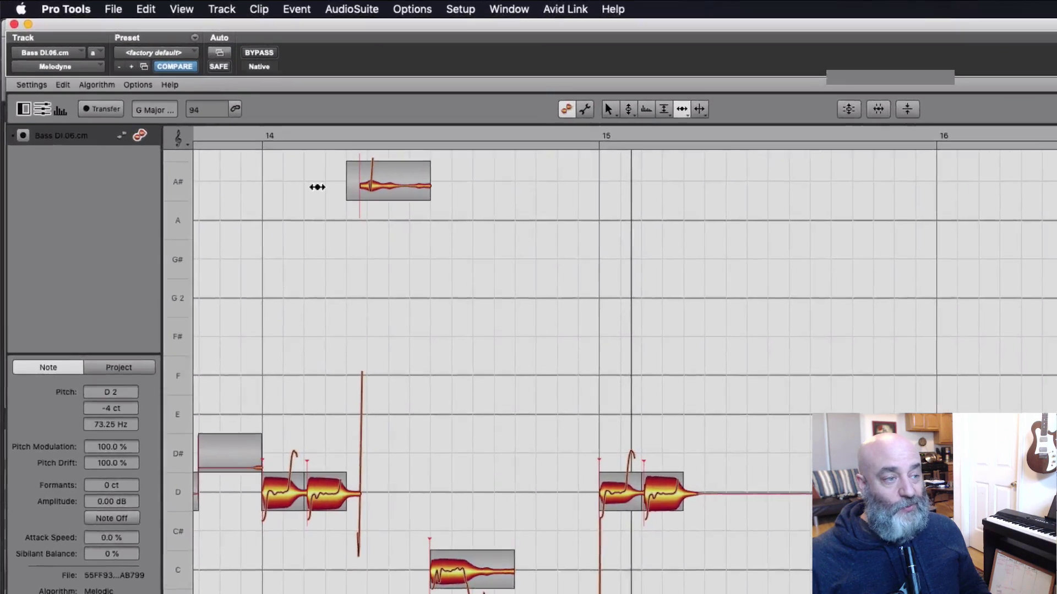
{"action": "right_click", "coordinate": [226, 133]}
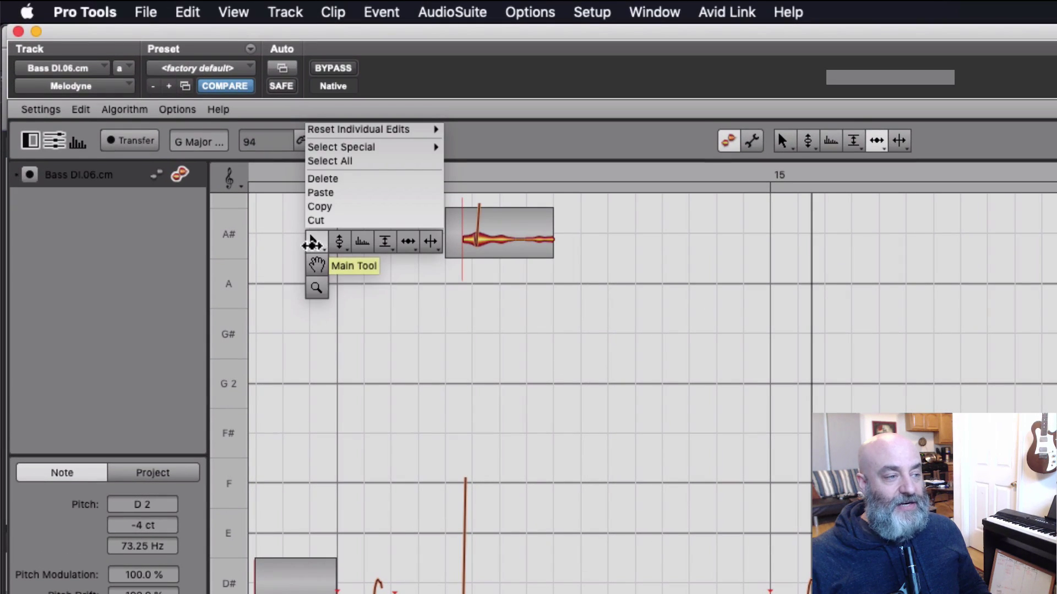
{"action": "left_click", "coordinate": [314, 243]}
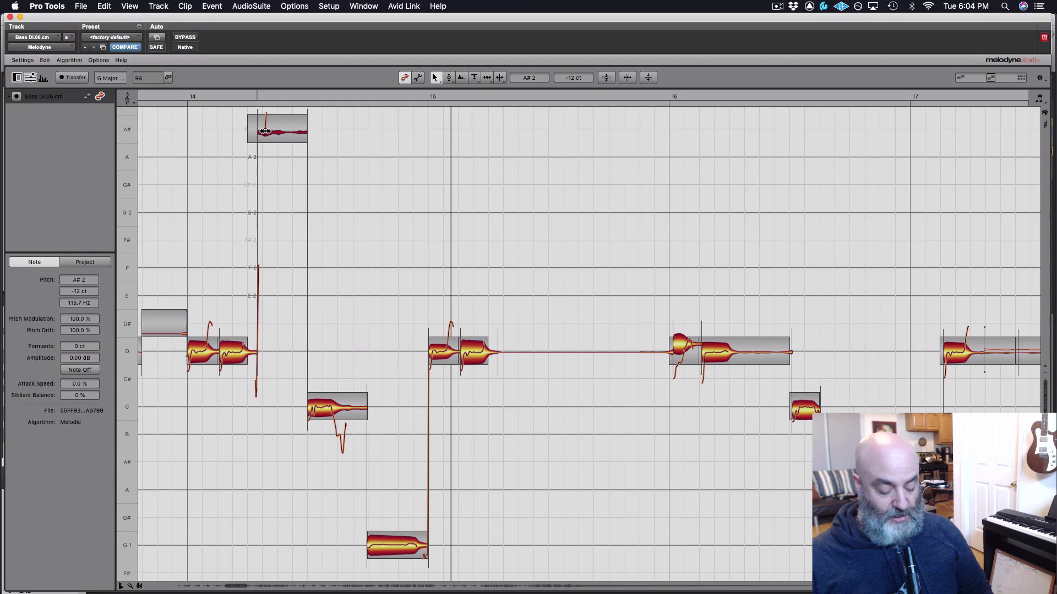
{"action": "key", "text": "BackSpace"}
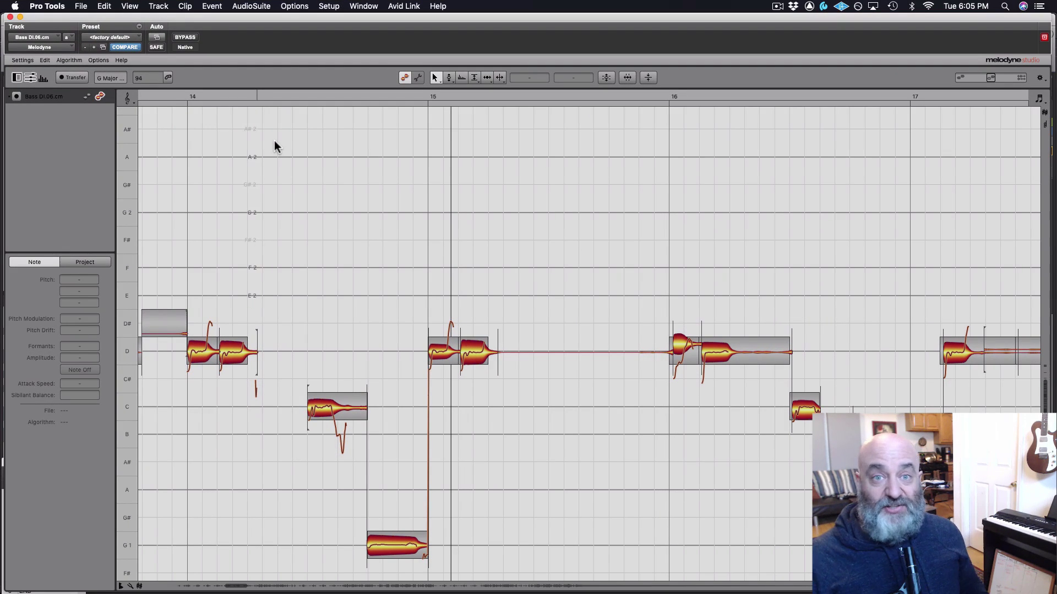
{"action": "left_click", "coordinate": [183, 94]}
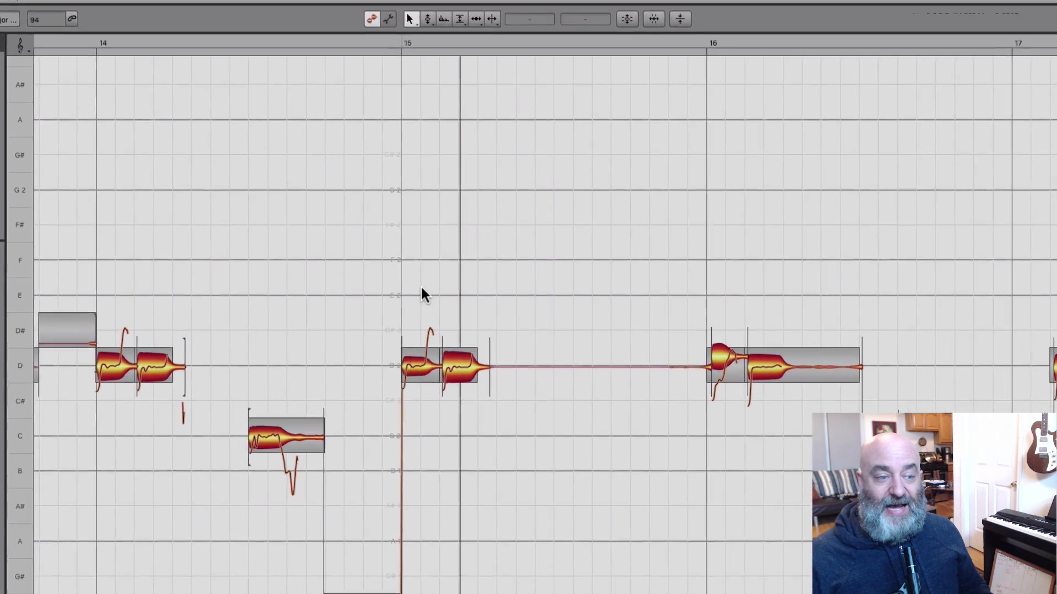
Boost the first D note of bar 15 to +2.28 dB with the Amplitude Tool.
{"action": "right_click", "coordinate": [443, 290]}
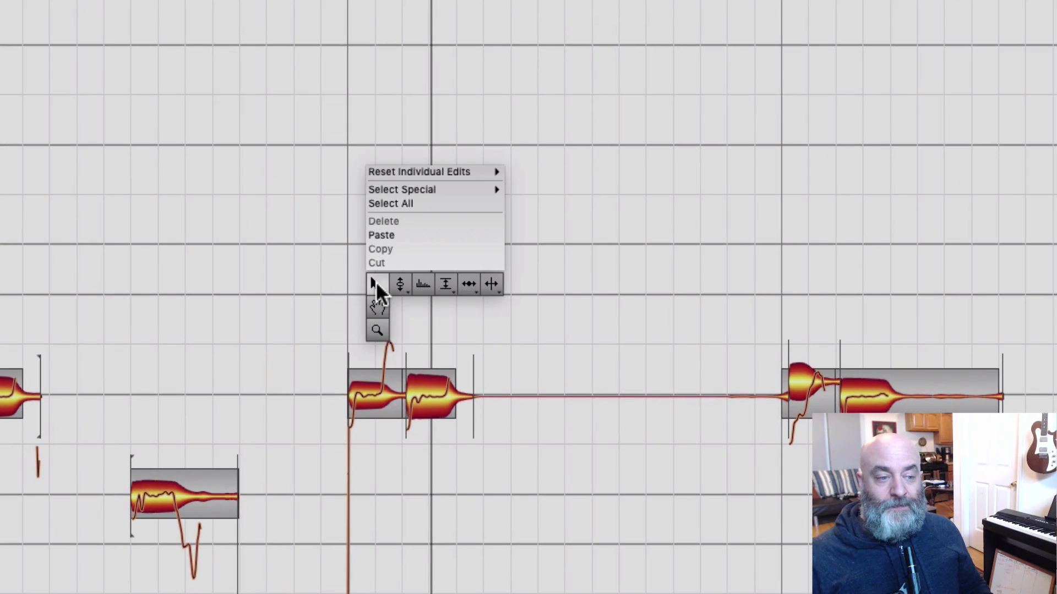
{"action": "left_click", "coordinate": [445, 284]}
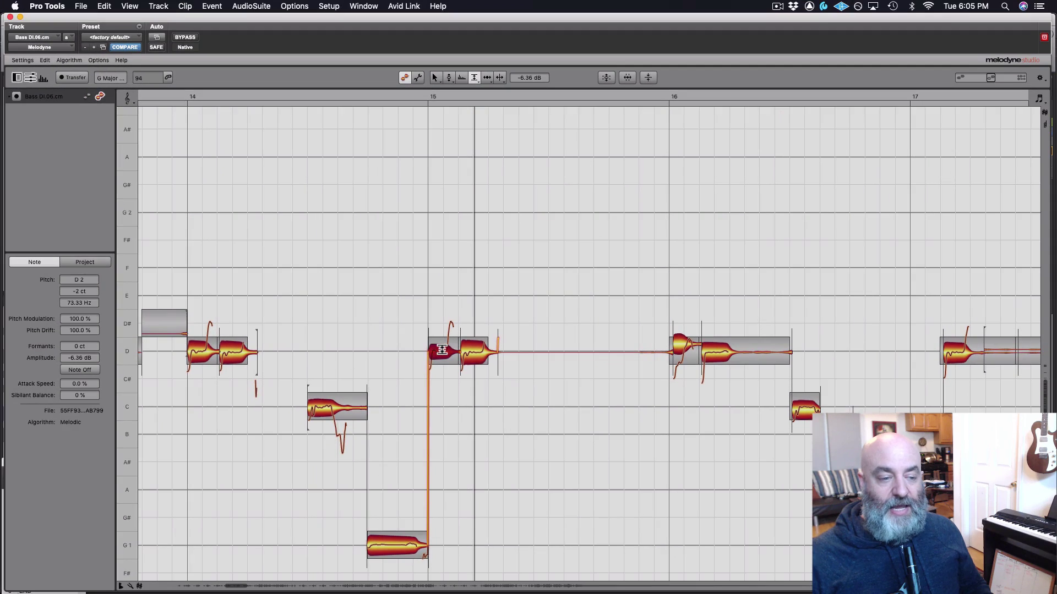
{"action": "left_click_drag", "start_coordinate": [442, 350], "coordinate": [440, 309]}
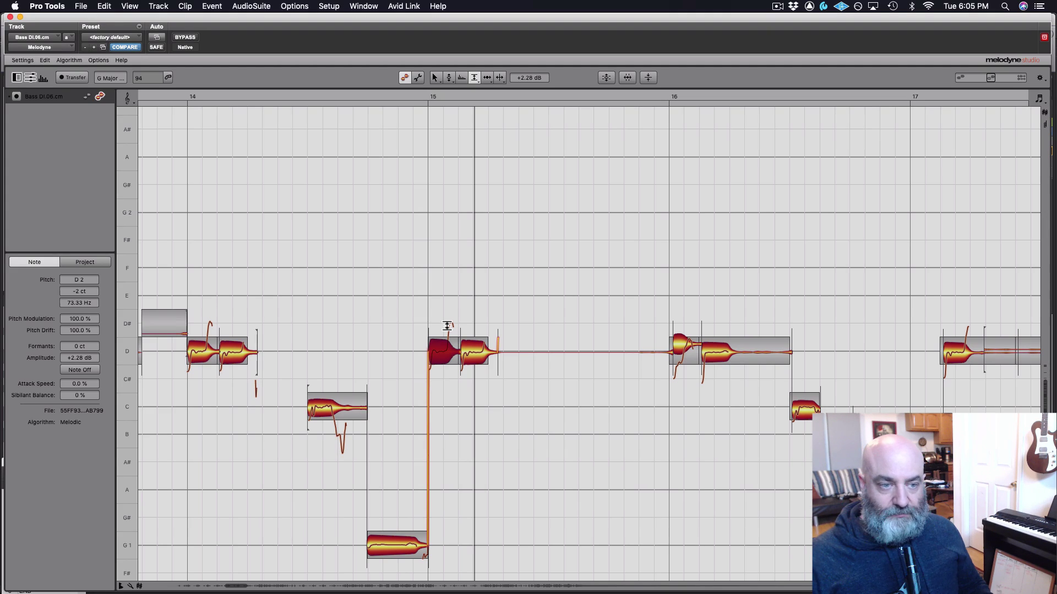
Apply the Level macro to all notes, pulling loud notes down, then reselect everything with the Amplitude Tool.
{"action": "left_click", "coordinate": [455, 283]}
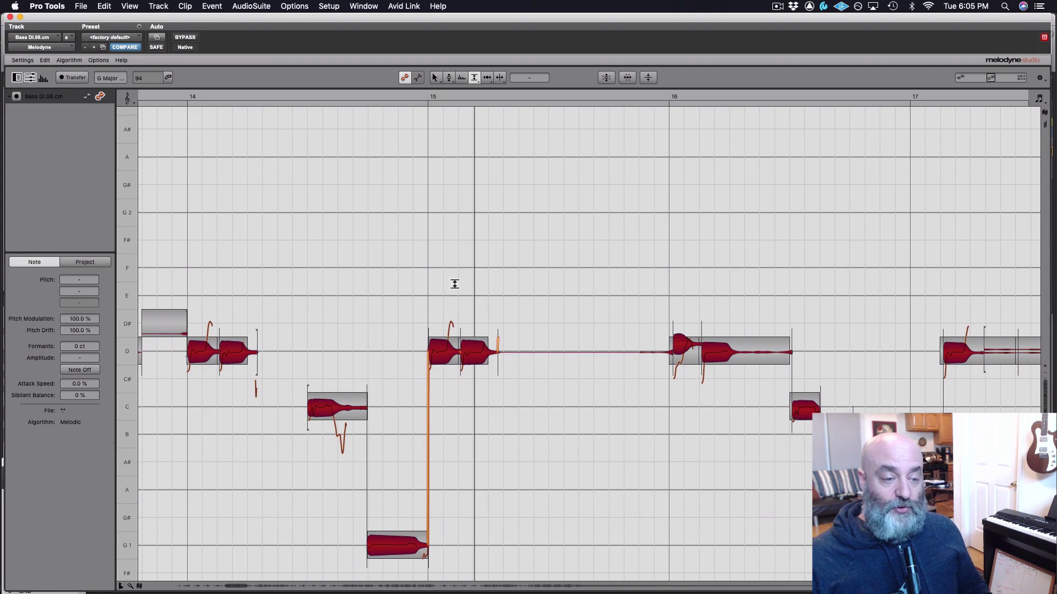
{"action": "left_click", "coordinate": [649, 79]}
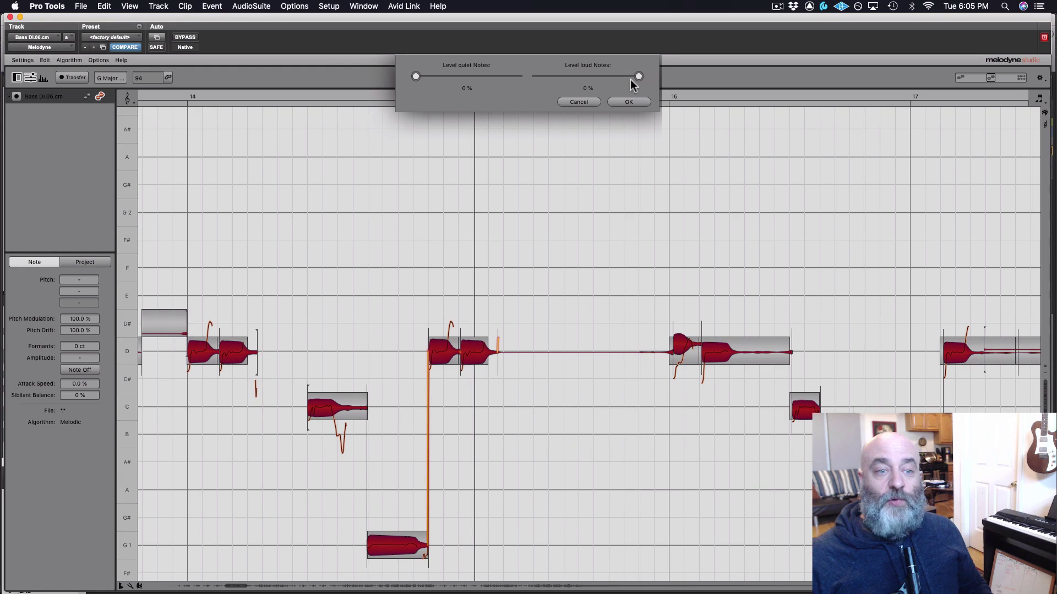
{"action": "left_click_drag", "start_coordinate": [639, 78], "coordinate": [590, 77]}
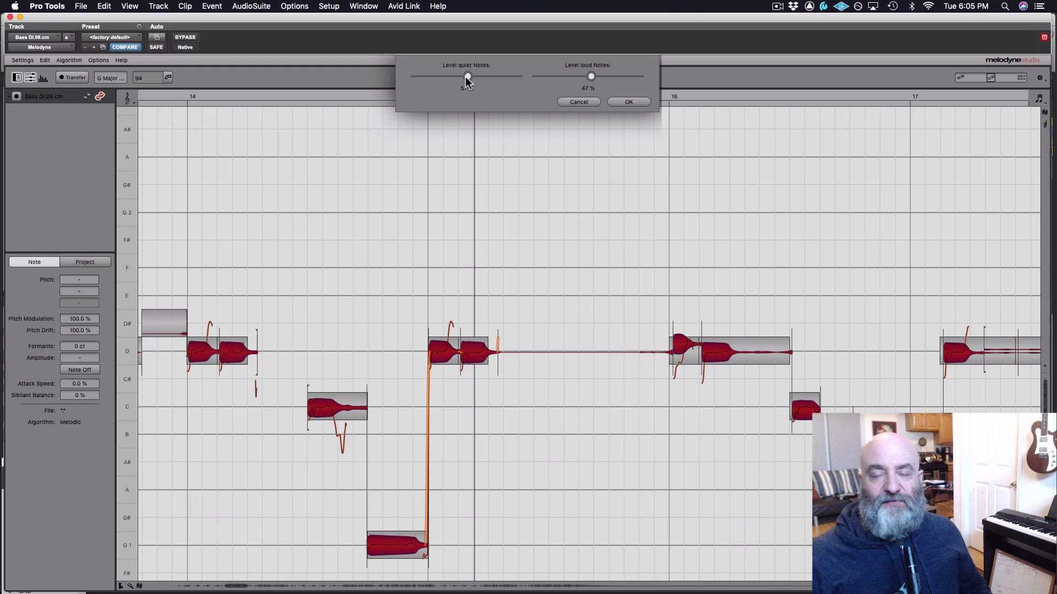
{"action": "left_click", "coordinate": [615, 105]}
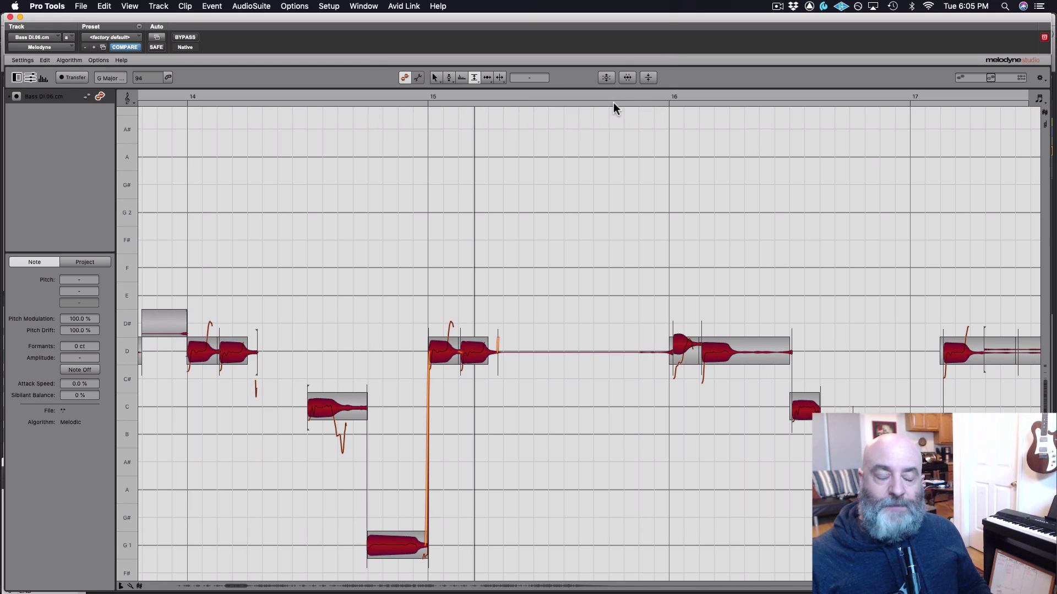
{"action": "key", "text": "super+a"}
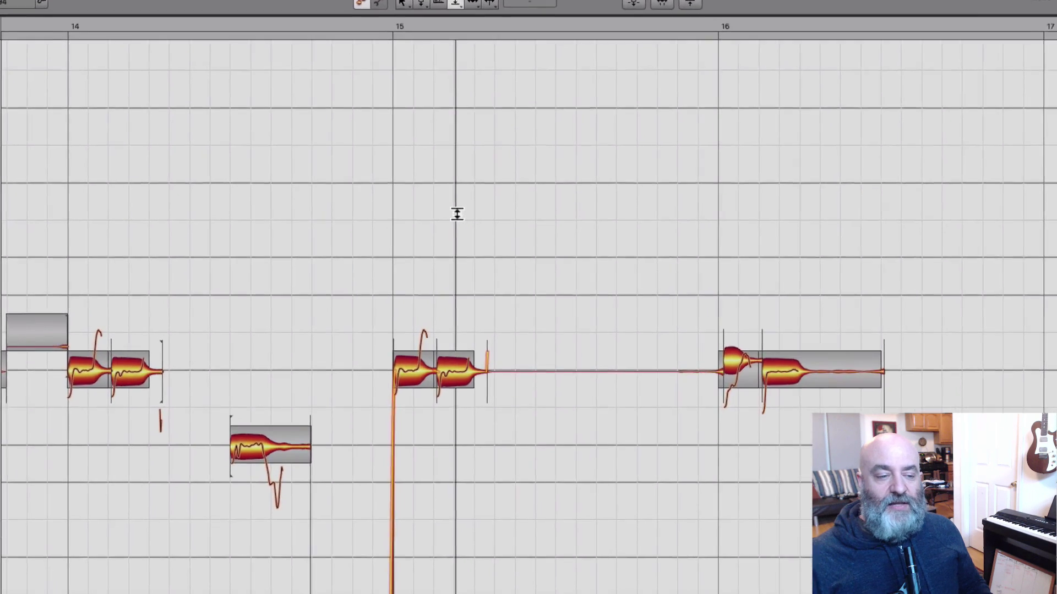
{"action": "right_click", "coordinate": [463, 264]}
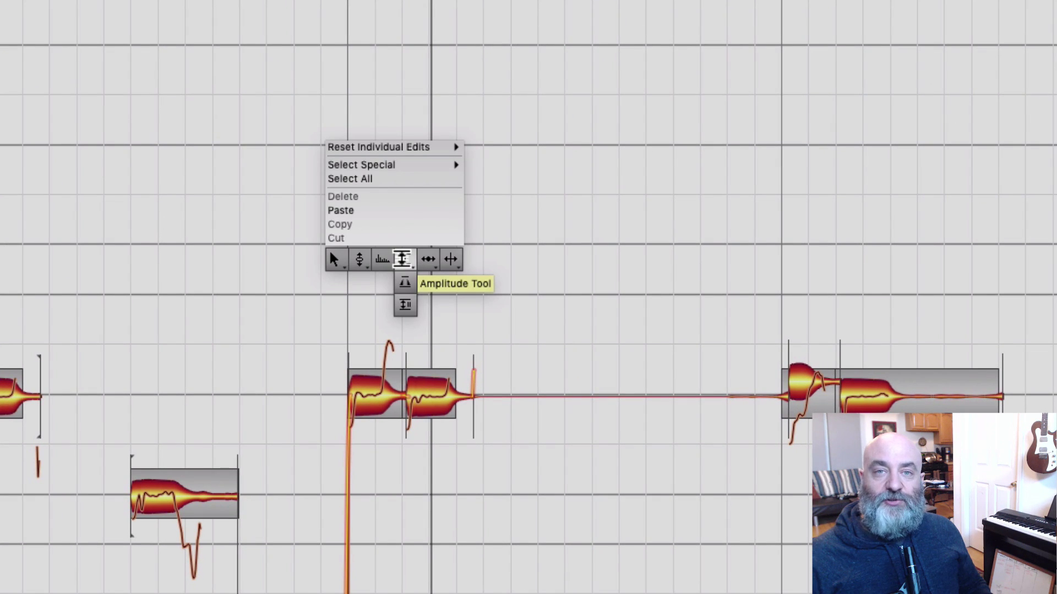
{"action": "left_click", "coordinate": [405, 283]}
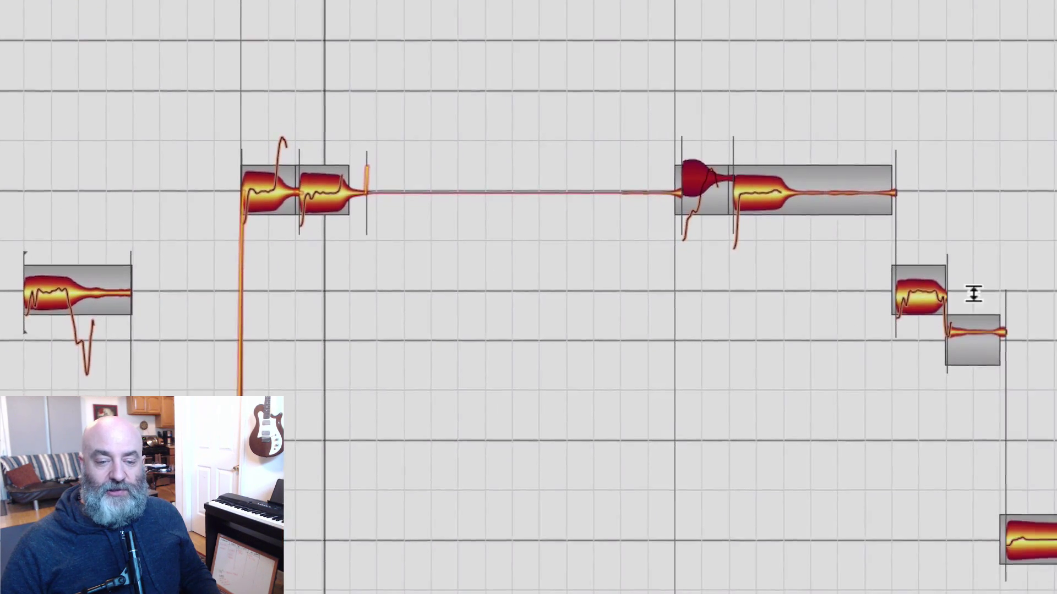
Snap the short note at the start of bar 16 to D2 at 0 cents with the Pitch Tool, leaving Correct Pitch unapplied.
{"action": "left_click", "coordinate": [917, 295]}
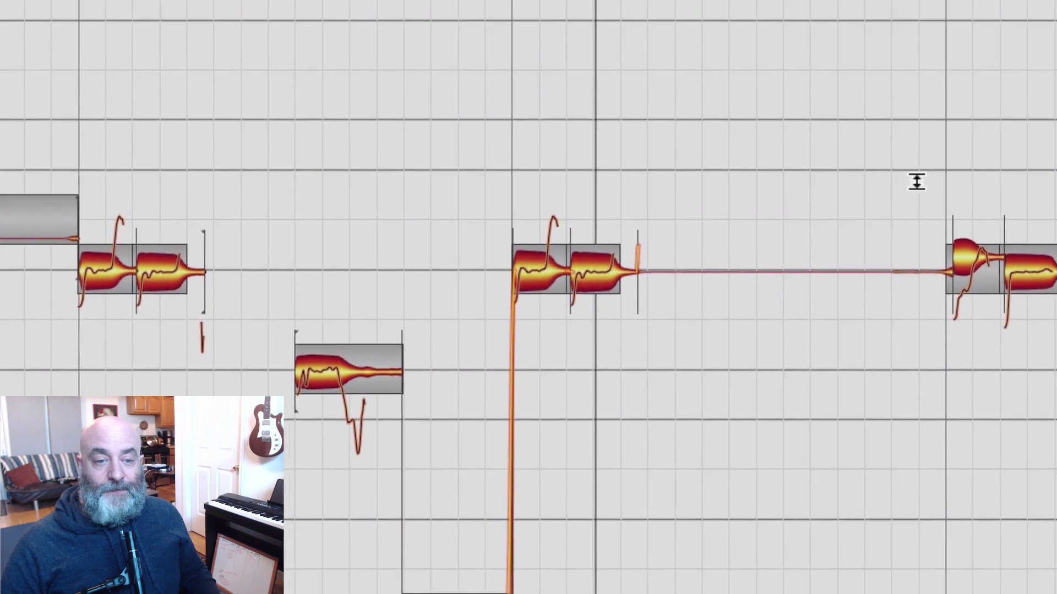
{"action": "right_click", "coordinate": [761, 226]}
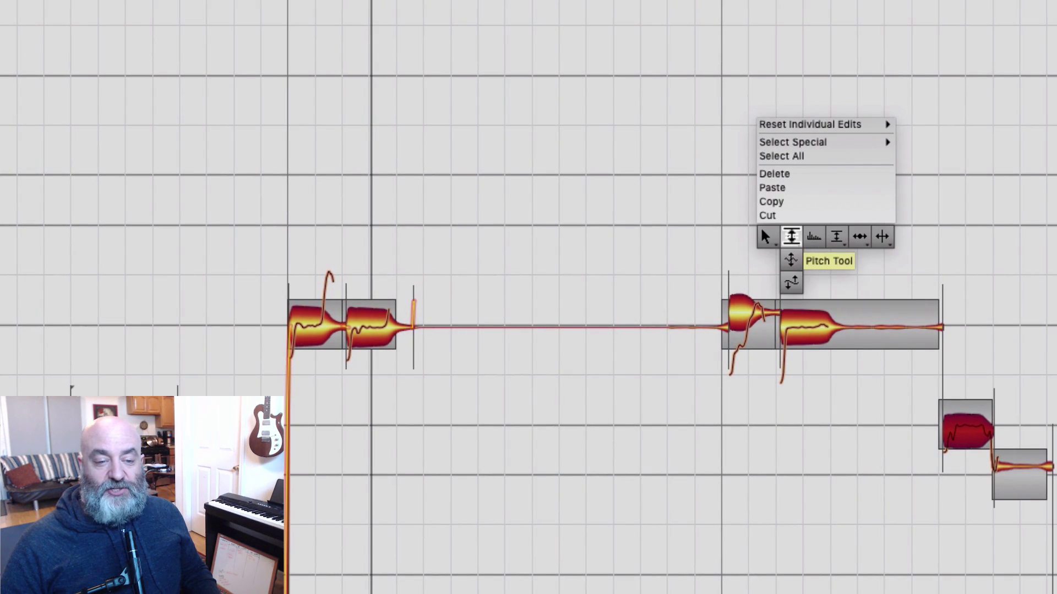
{"action": "left_click", "coordinate": [791, 236]}
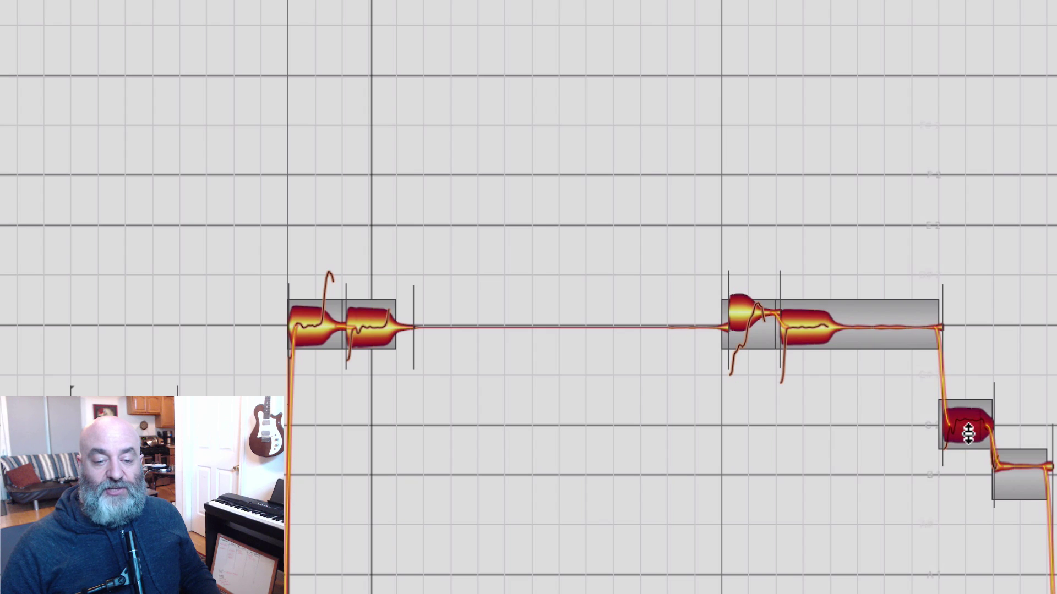
{"action": "left_click", "coordinate": [743, 318]}
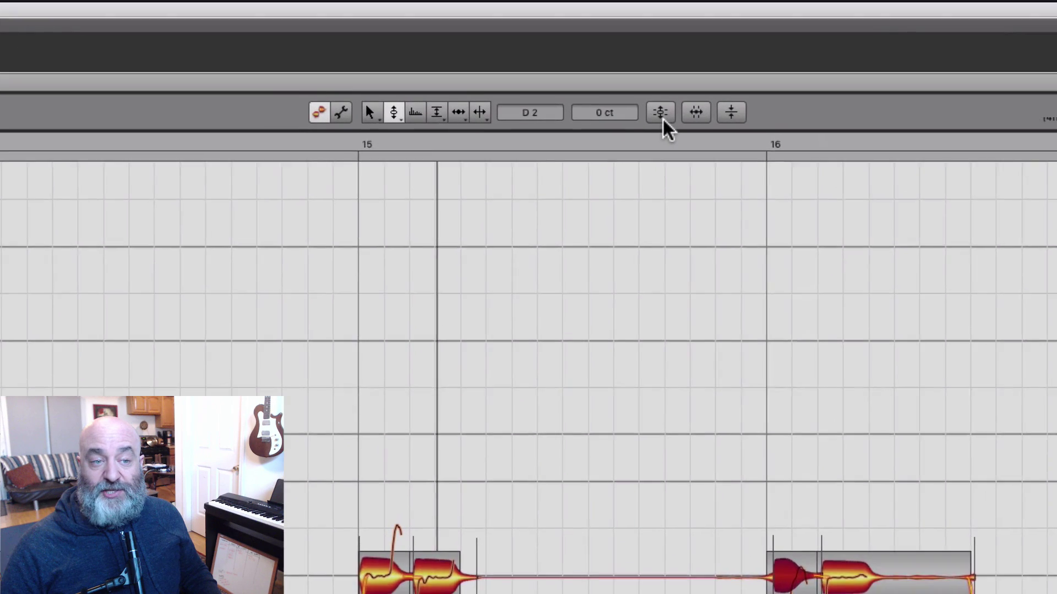
{"action": "left_click", "coordinate": [606, 78]}
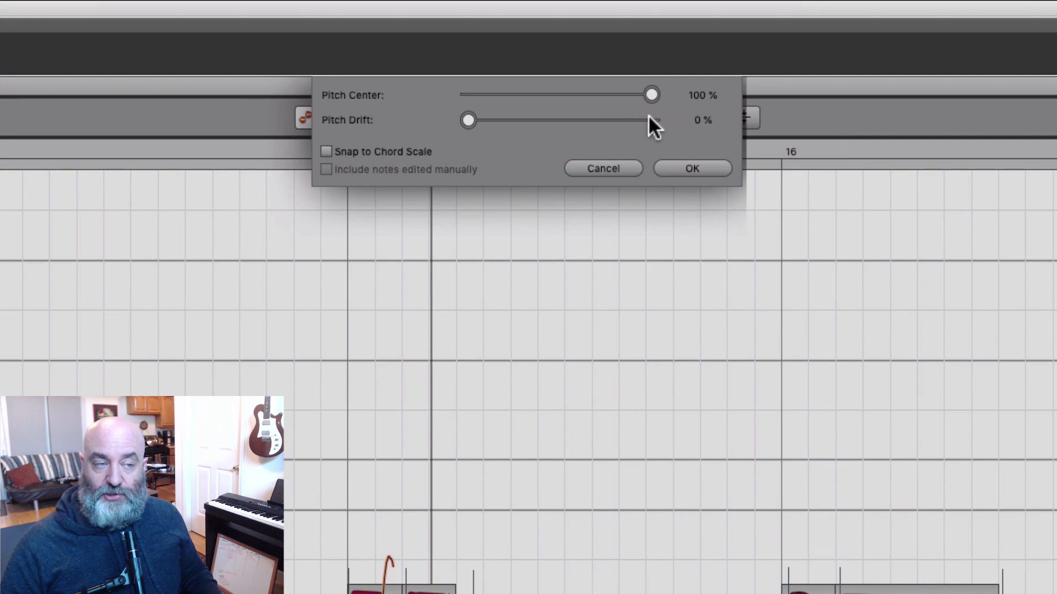
{"action": "left_click", "coordinate": [632, 168]}
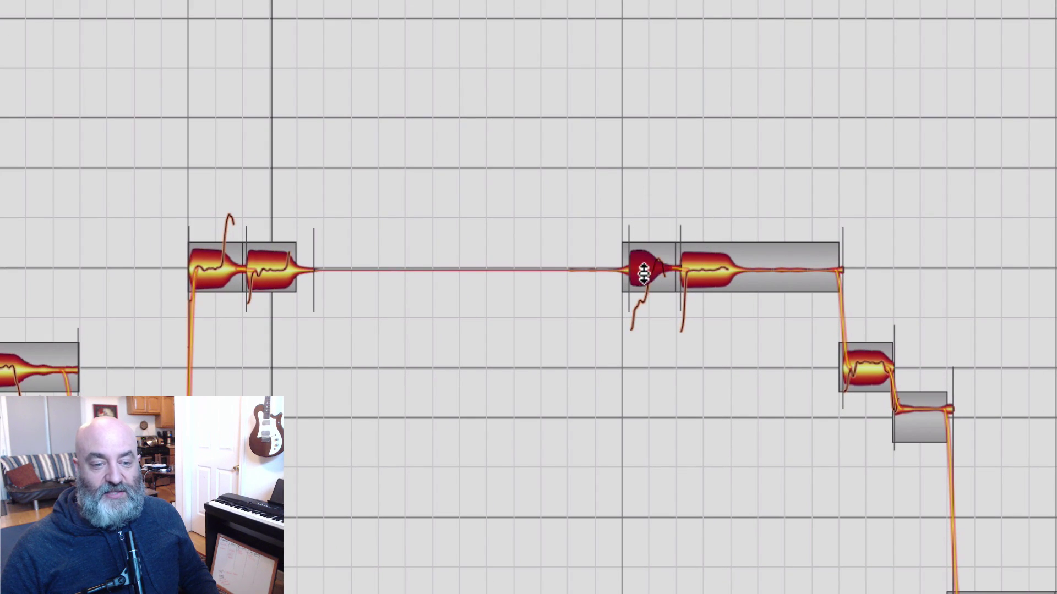
Shift the start of the short note before the long held D slightly earlier with the Time Tool.
{"action": "right_click", "coordinate": [662, 192]}
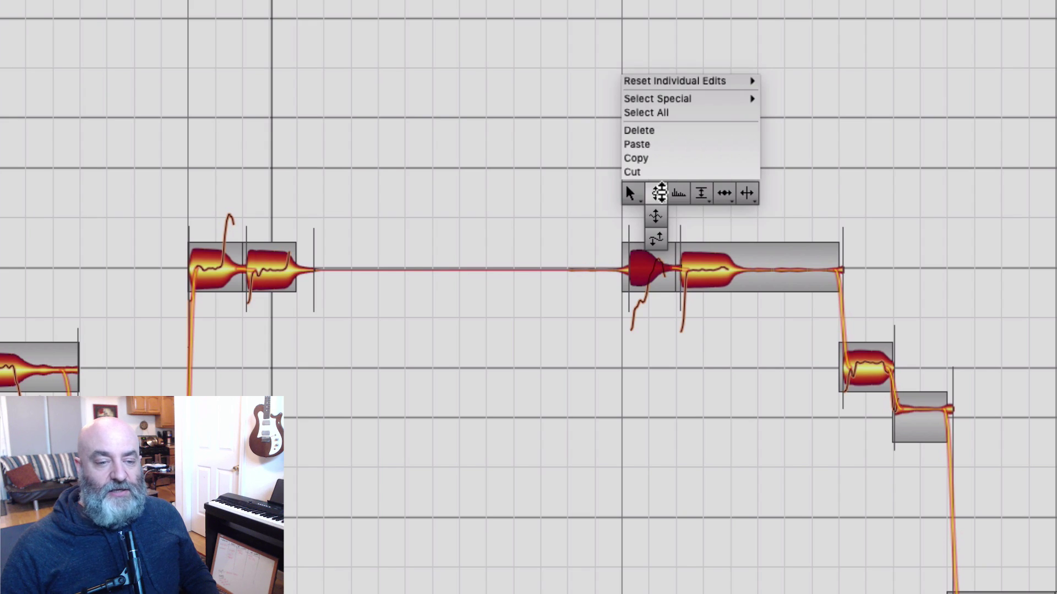
{"action": "left_click", "coordinate": [726, 194]}
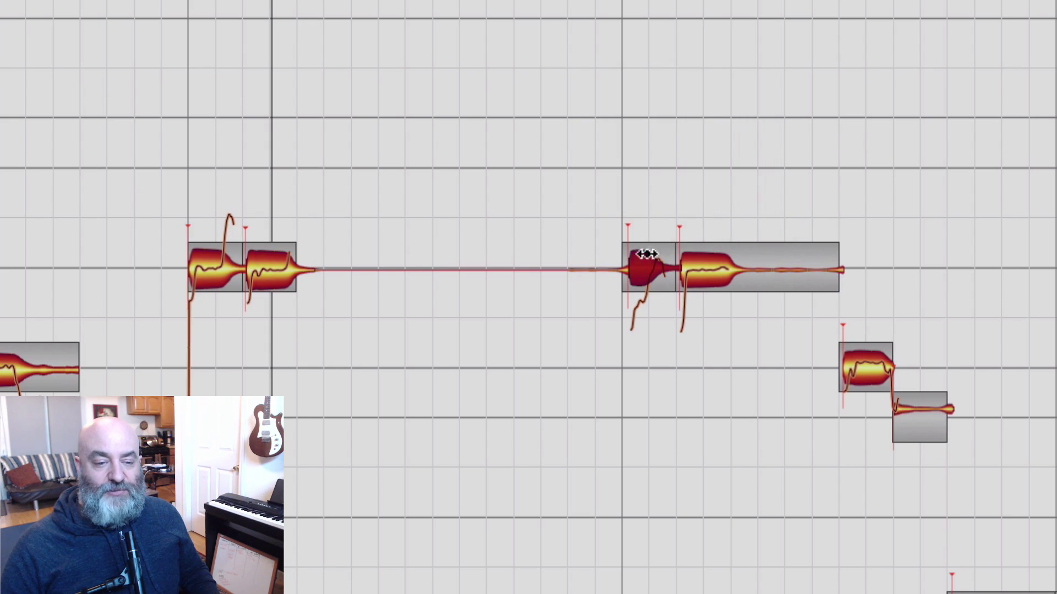
{"action": "left_click_drag", "start_coordinate": [624, 263], "coordinate": [676, 268]}
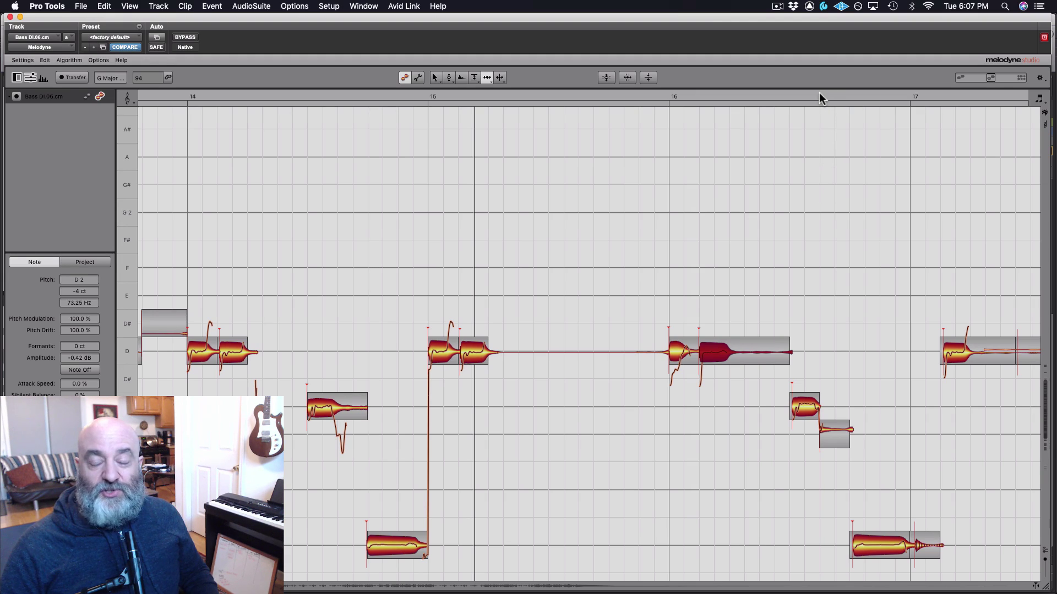
Play back the timing fix, then copy the clean D note from bar 15.
{"action": "left_click", "coordinate": [787, 97]}
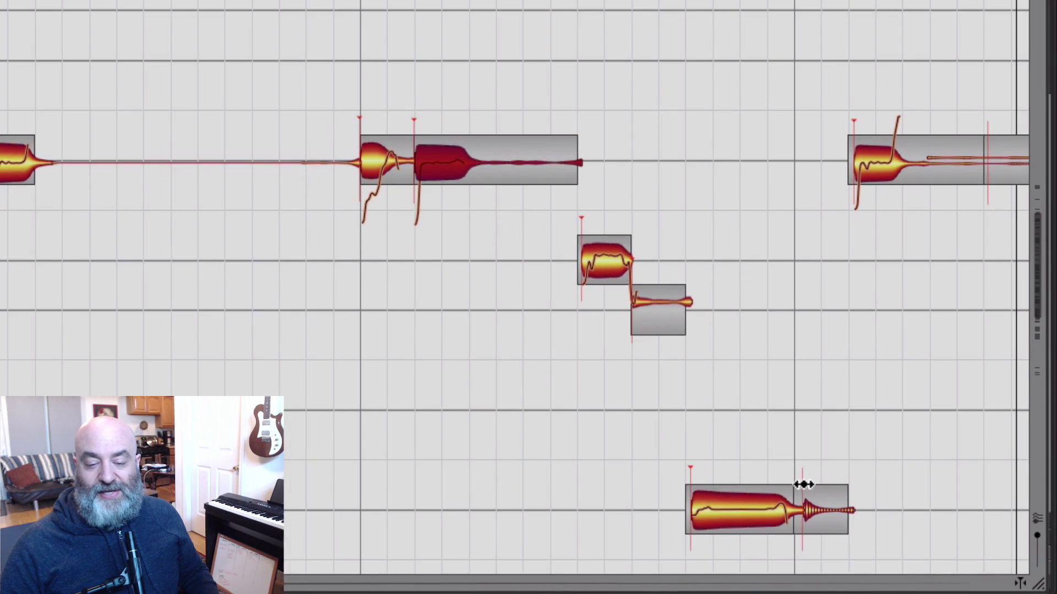
{"action": "left_click", "coordinate": [821, 510]}
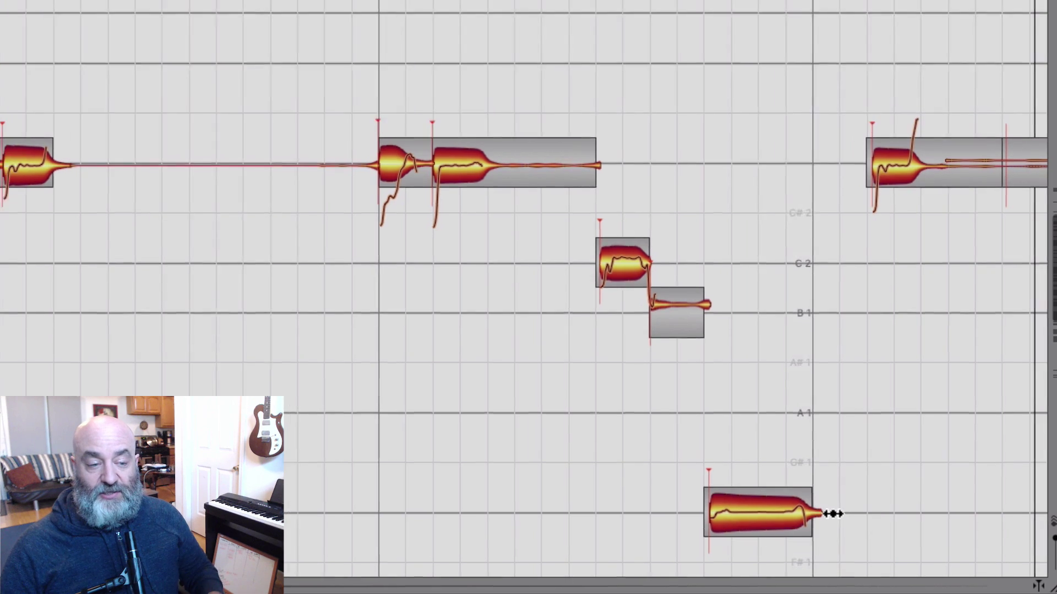
{"action": "left_click", "coordinate": [448, 238]}
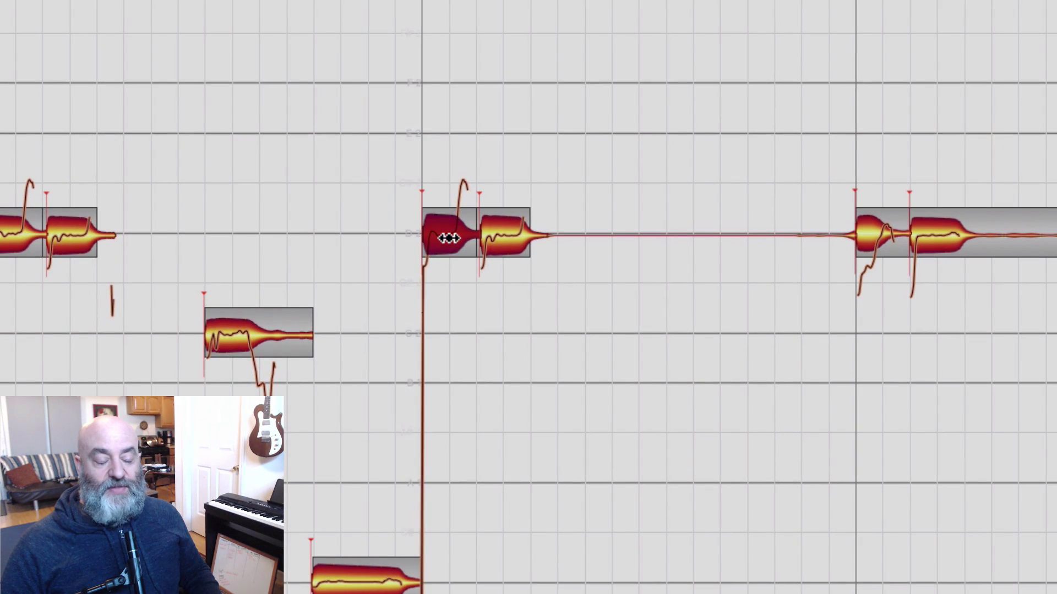
{"action": "right_click", "coordinate": [448, 238]}
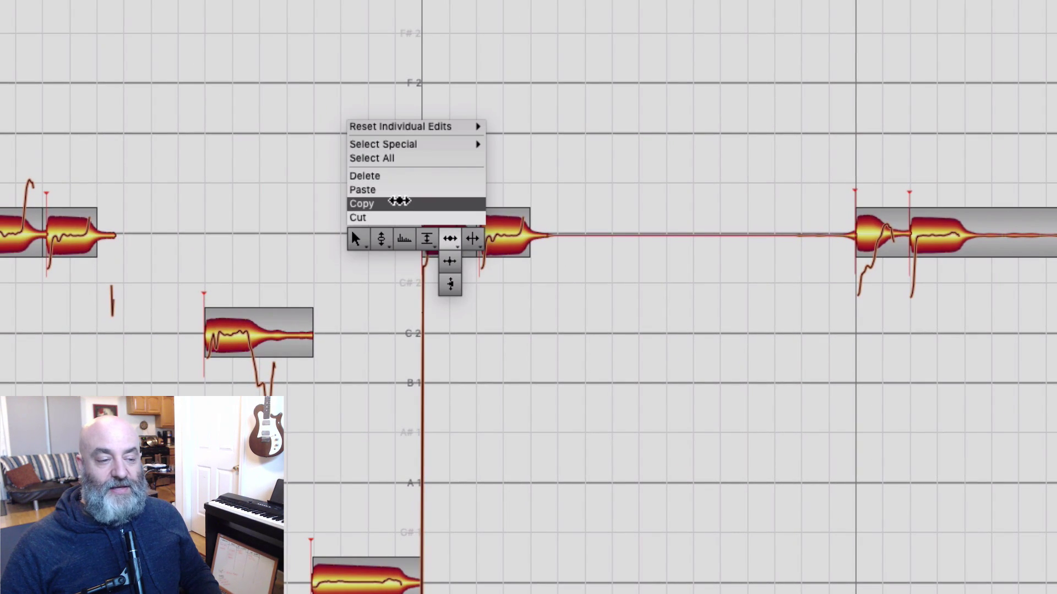
{"action": "left_click", "coordinate": [400, 203]}
Paste the D note over the flubbed note at bar 17, rework the note boundary, and audition it.
{"action": "right_click", "coordinate": [952, 222]}
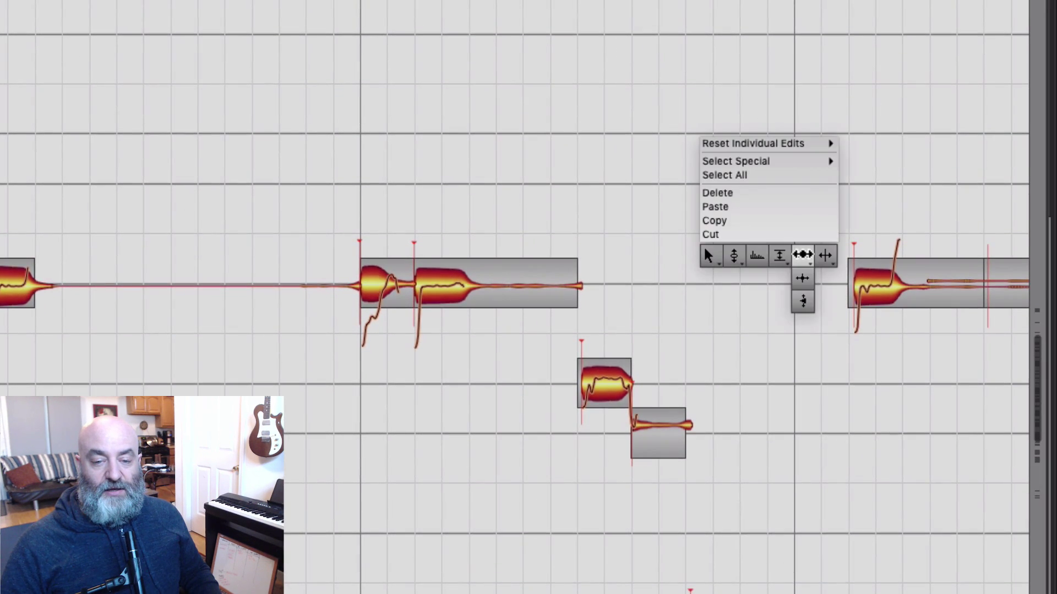
{"action": "left_click", "coordinate": [970, 230]}
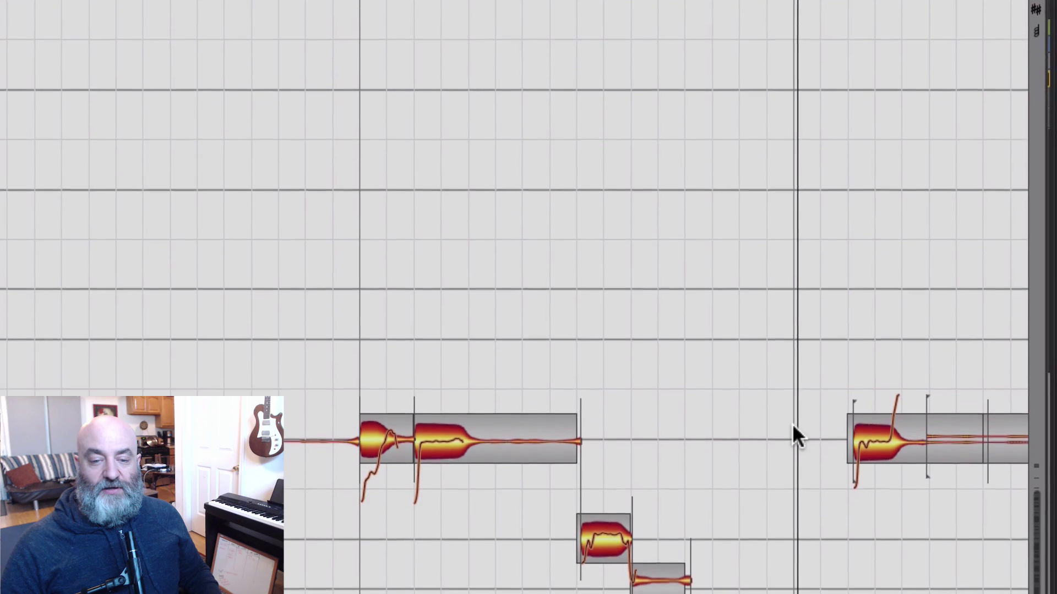
{"action": "right_click", "coordinate": [793, 537]}
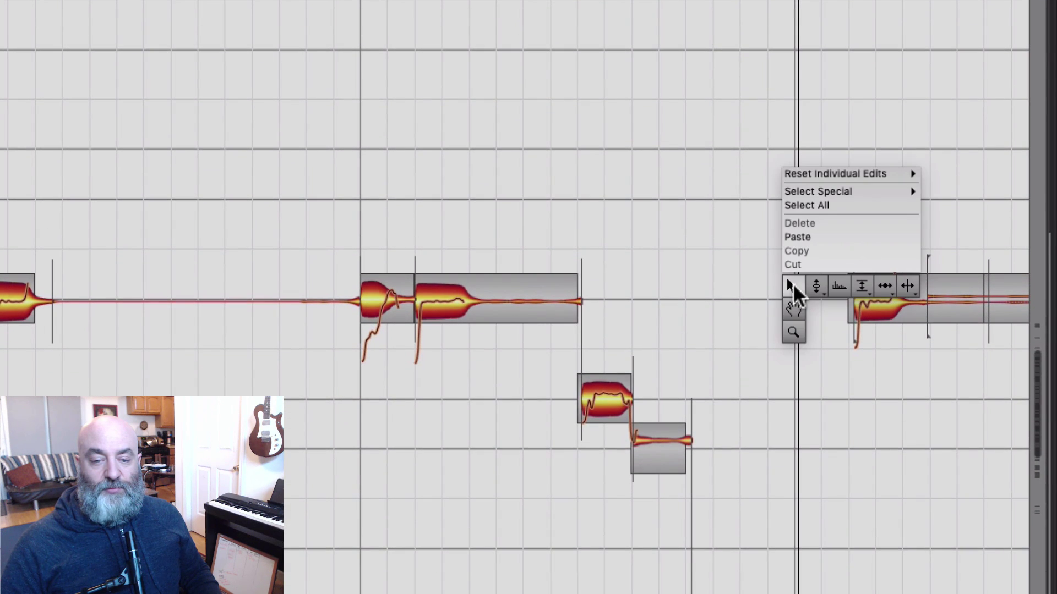
{"action": "left_click", "coordinate": [797, 237]}
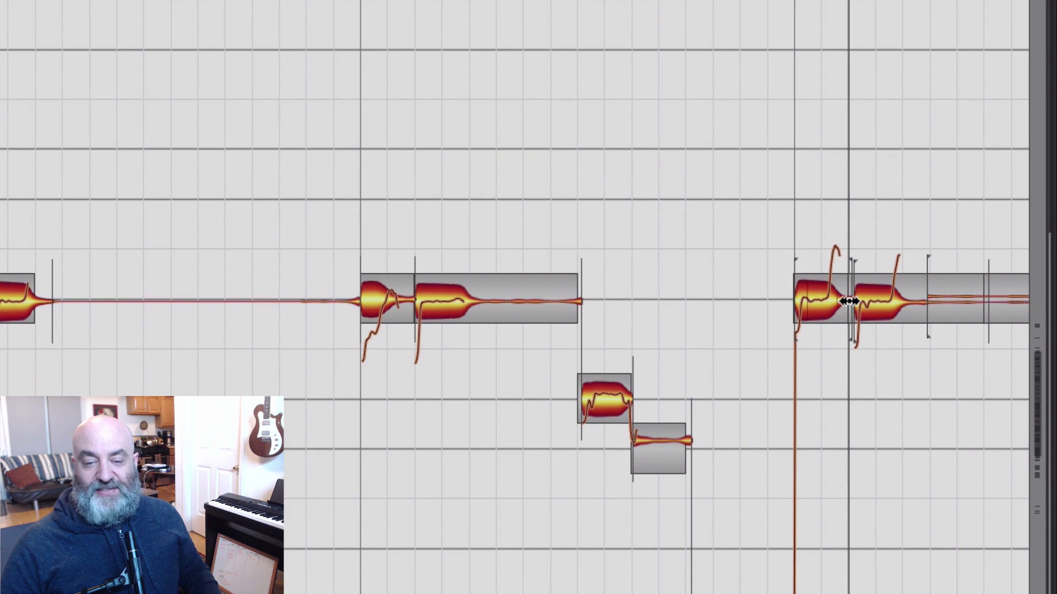
{"action": "left_click_drag", "start_coordinate": [851, 299], "coordinate": [853, 303]}
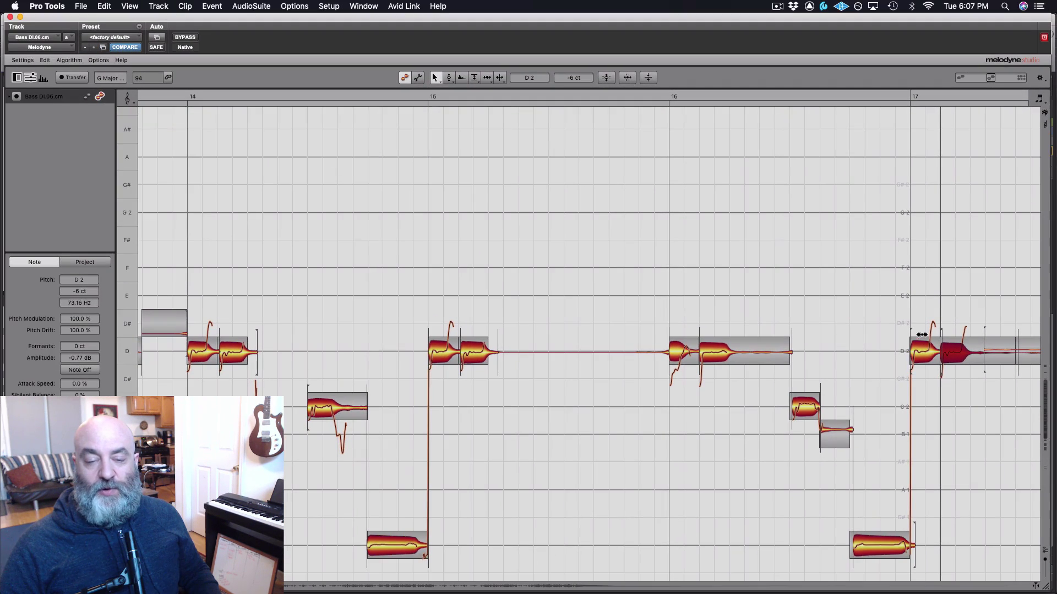
{"action": "left_click", "coordinate": [839, 96]}
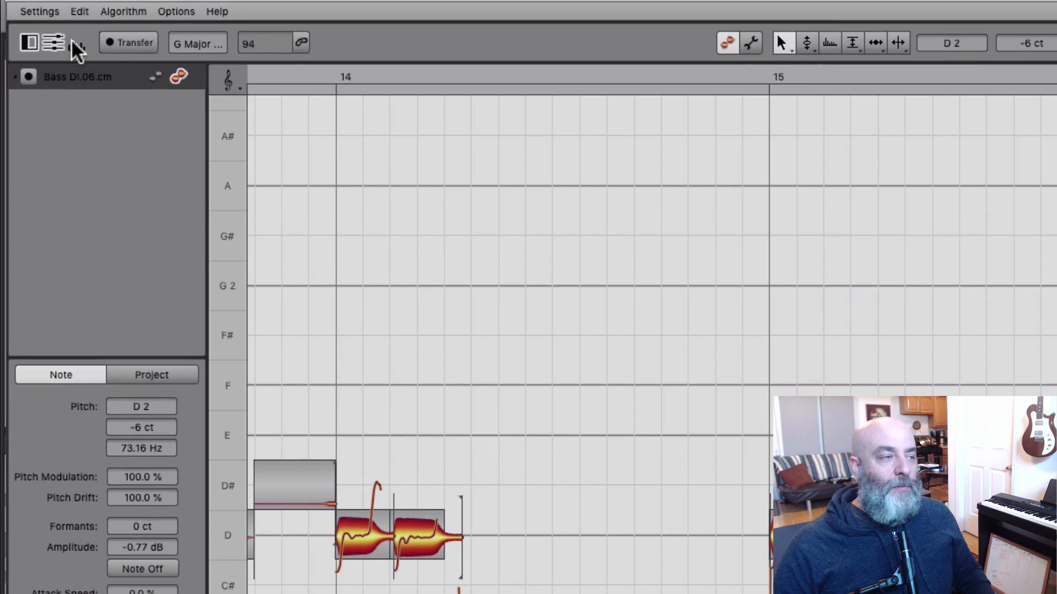
In the Sound Editor's Harmonics view, lower the sub-fundamental bar to -140 dB for all notes.
{"action": "left_click", "coordinate": [43, 77]}
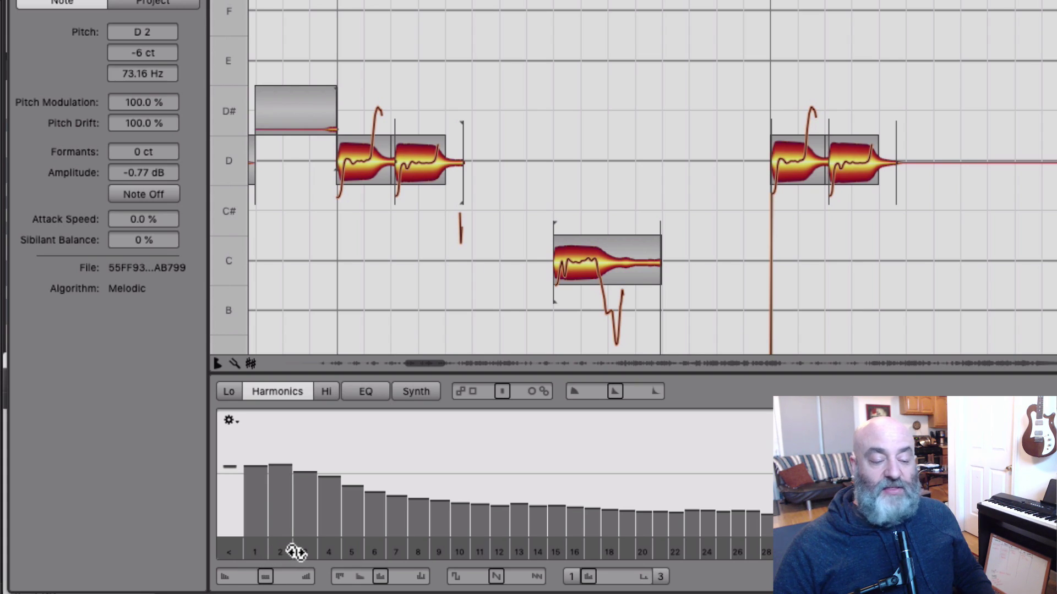
{"action": "left_click", "coordinate": [235, 556]}
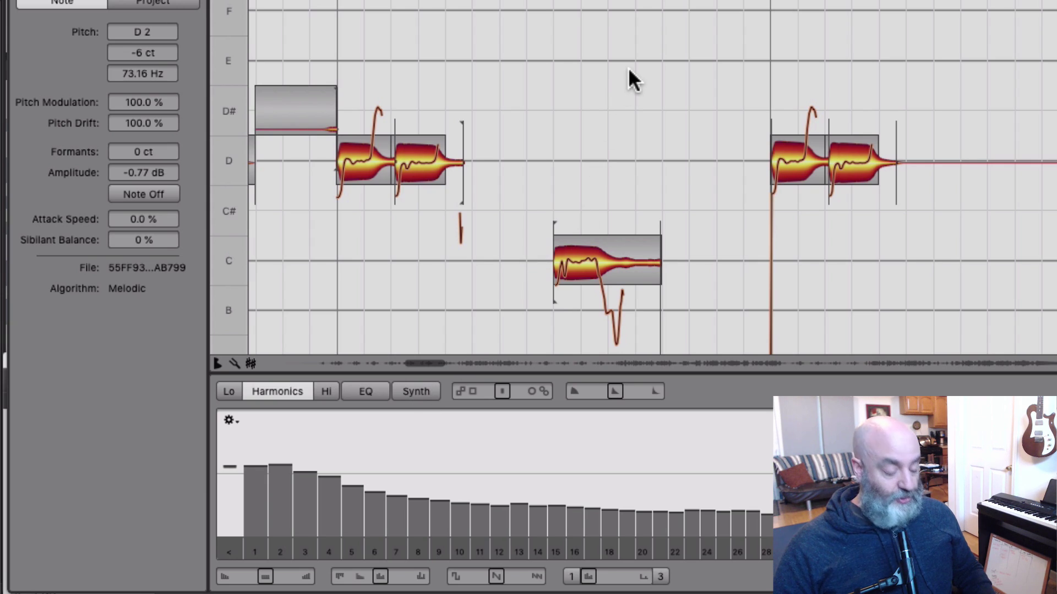
{"action": "key", "text": "ctrl+a"}
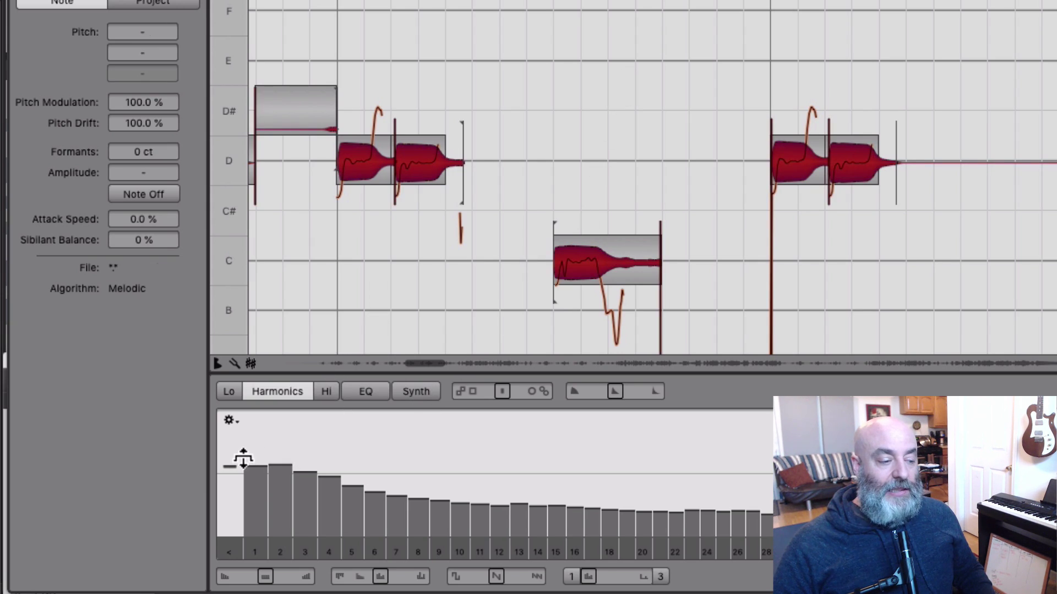
{"action": "left_click_drag", "start_coordinate": [230, 467], "coordinate": [229, 549]}
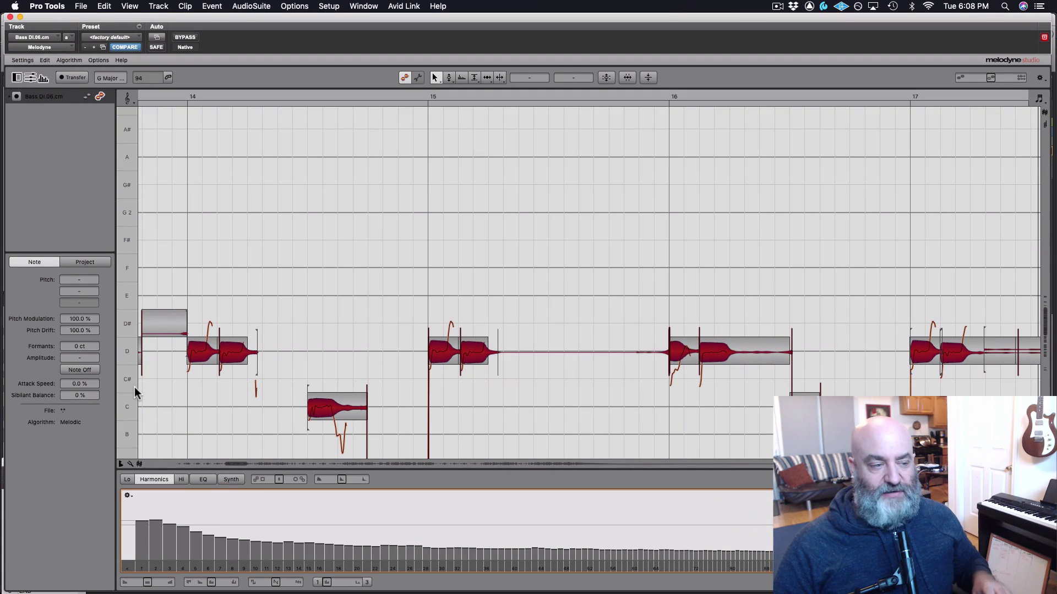
{"action": "left_click", "coordinate": [182, 96]}
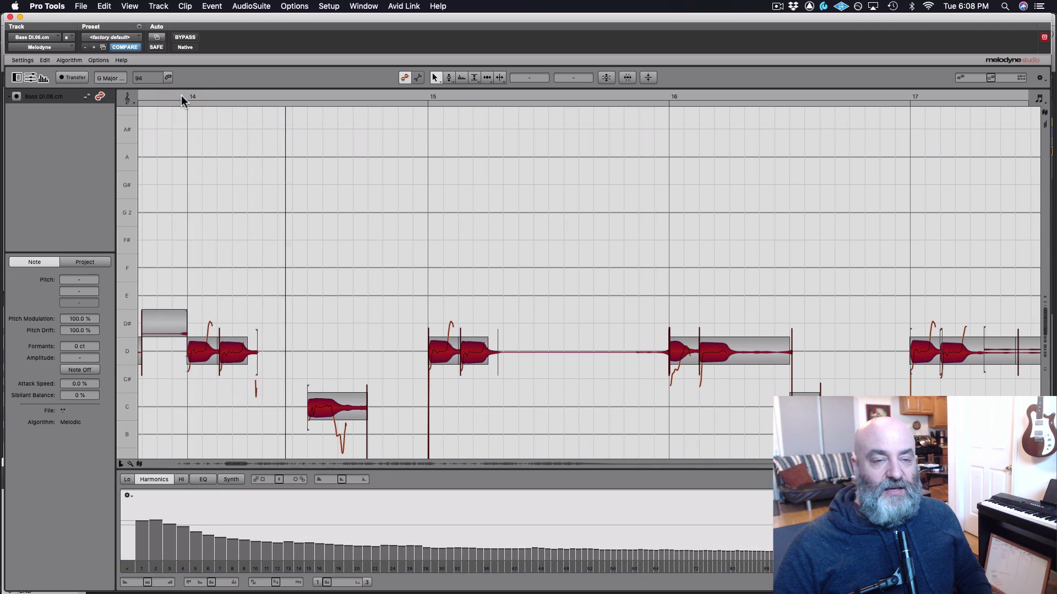